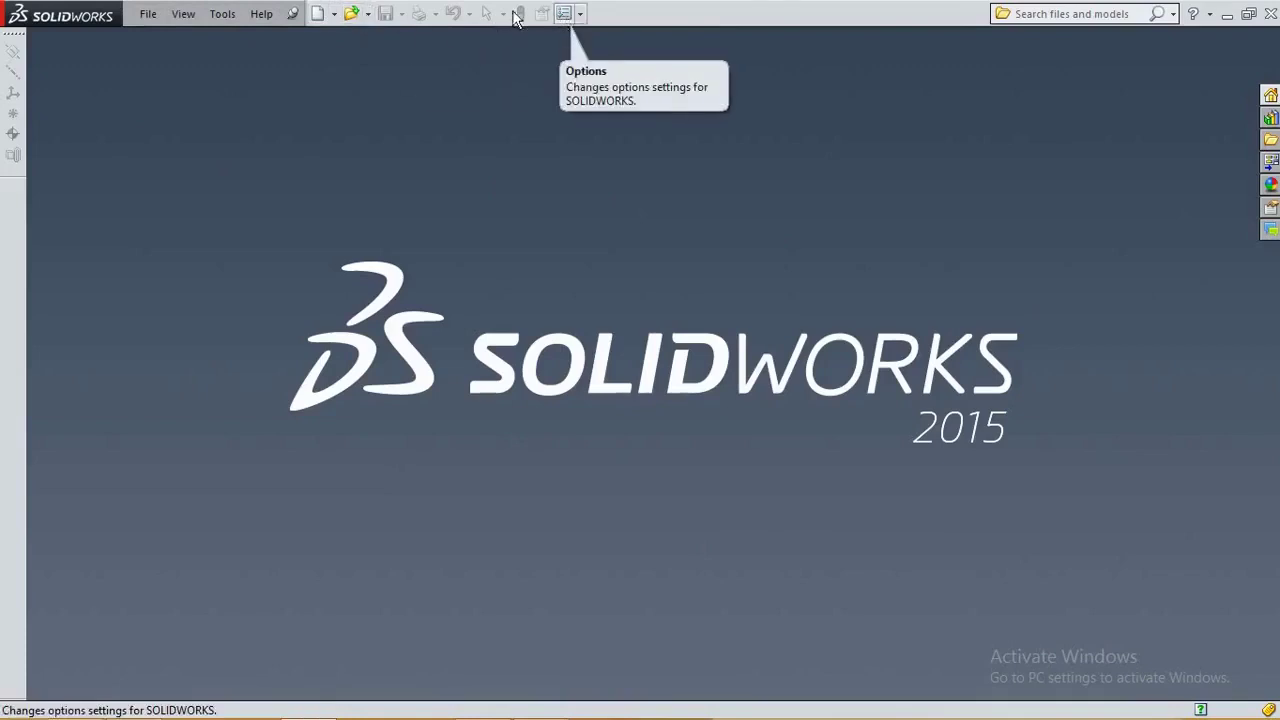
Open the File menu to show New, Open and the recent documents list.
{"action": "left_click", "coordinate": [148, 14]}
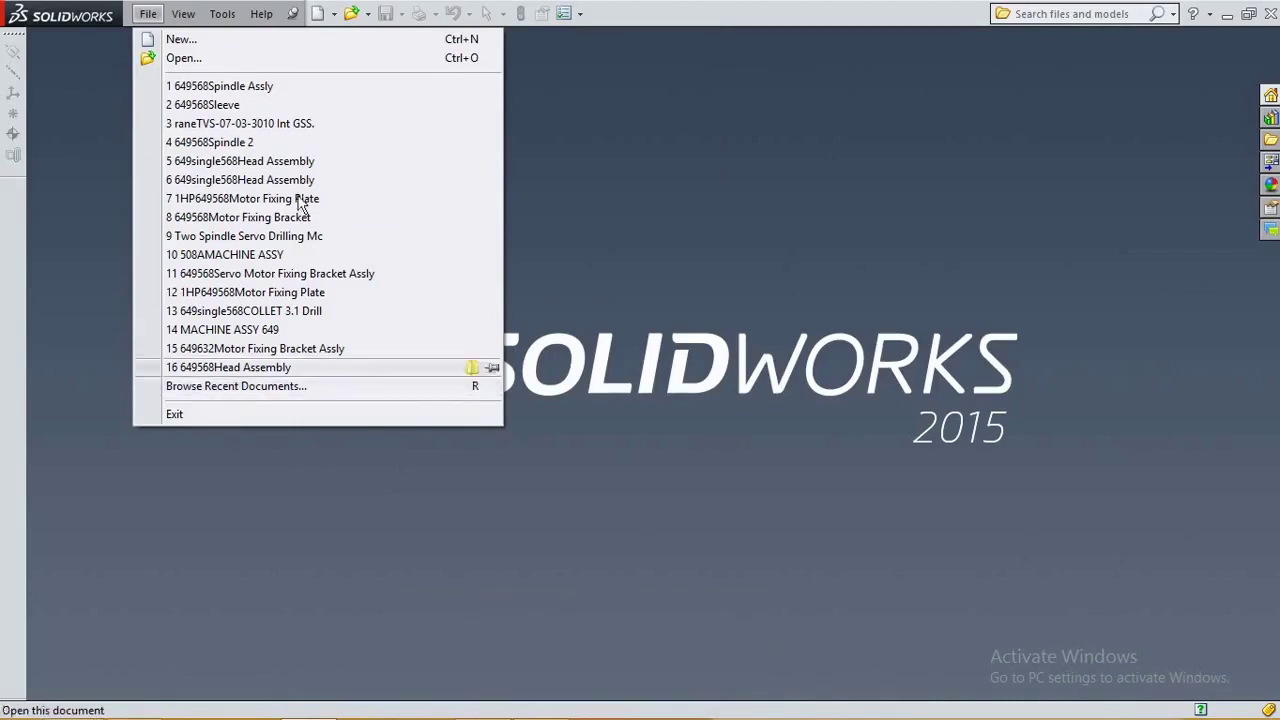
Choose File > New to bring up the New SOLIDWORKS Document dialog.
{"action": "left_click", "coordinate": [178, 42]}
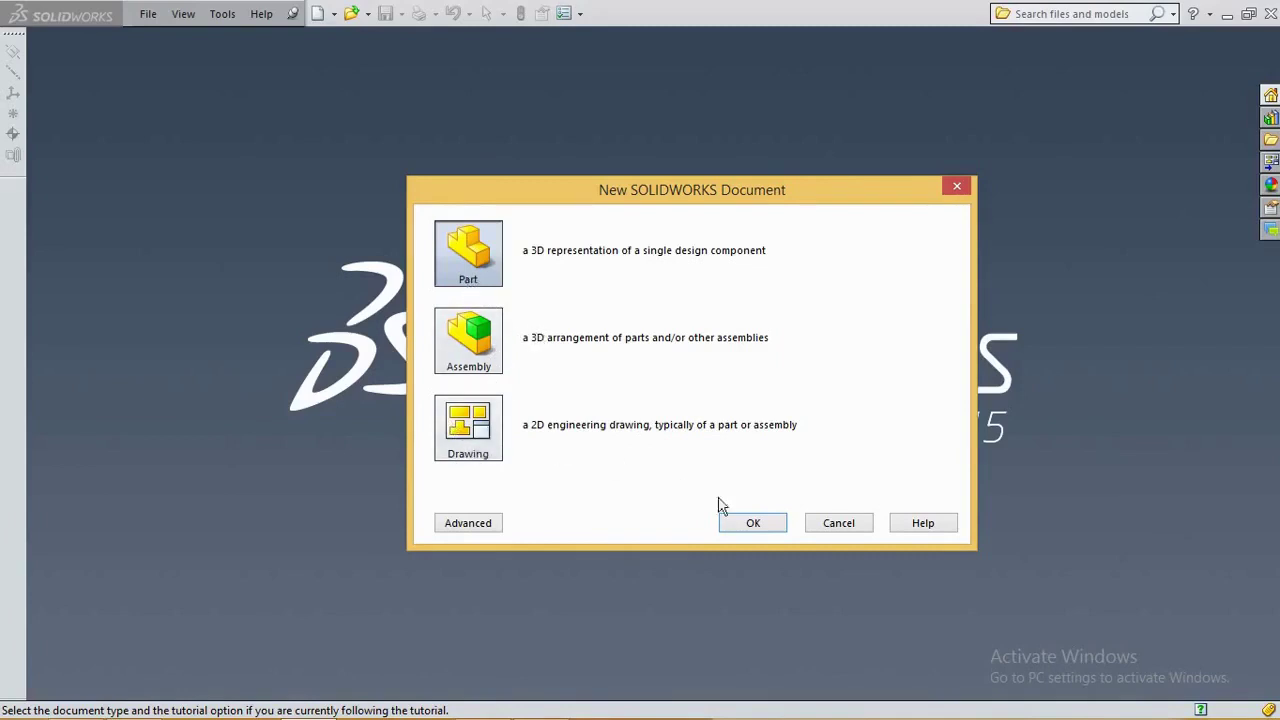
Cancel the new document dialog and open System Options from the Tools menu.
{"action": "left_click", "coordinate": [840, 525]}
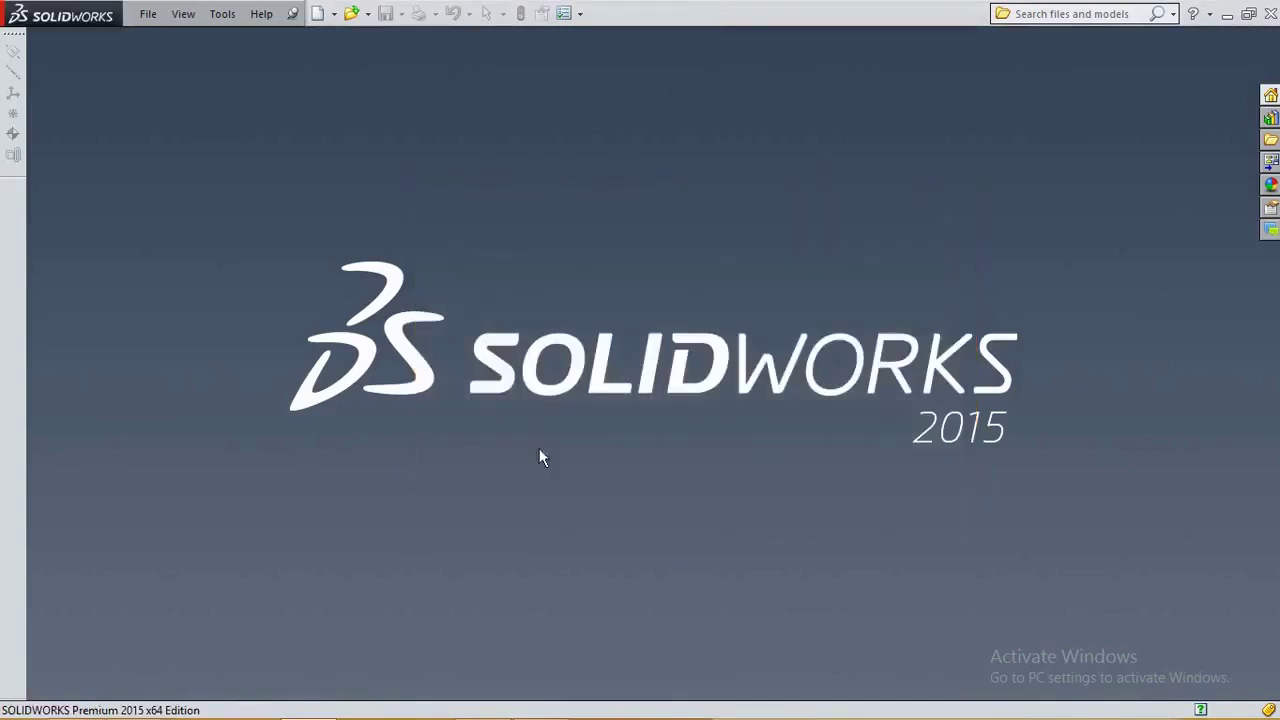
{"action": "left_click", "coordinate": [578, 13]}
{"action": "left_click", "coordinate": [592, 35]}
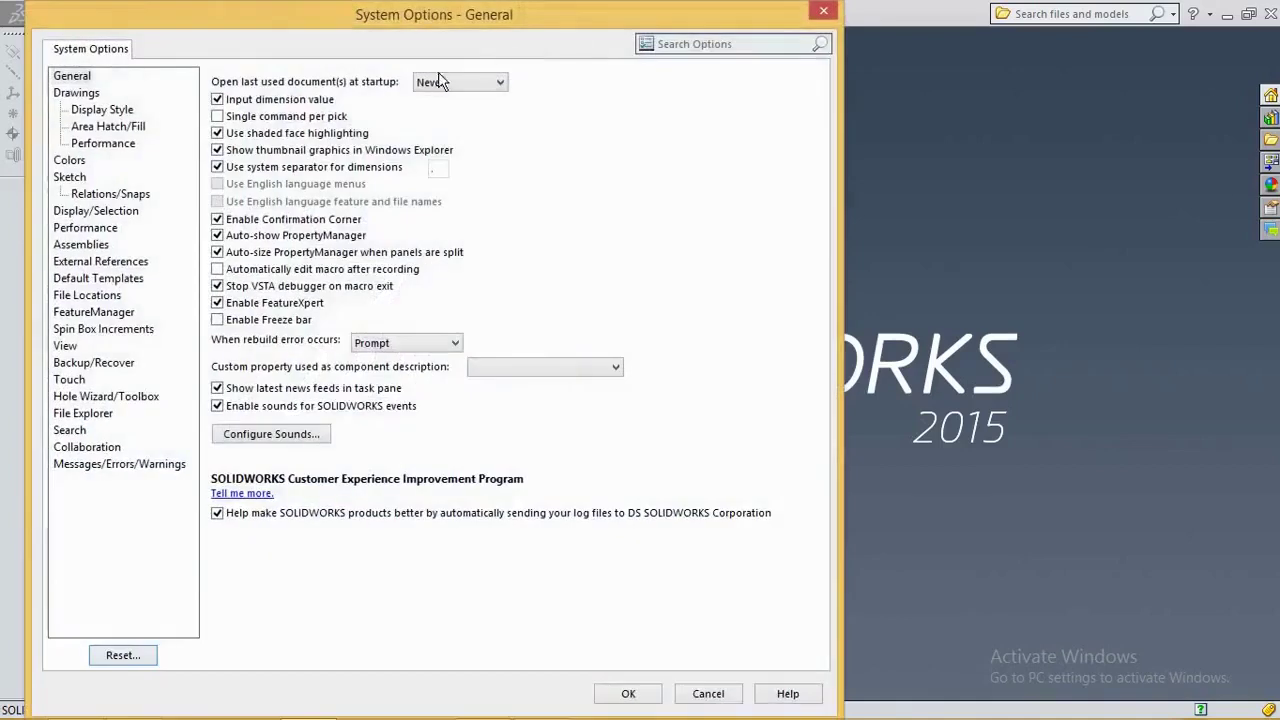
Browse the General, Drawings, Sketch, Performance and Assemblies option pages.
{"action": "left_click", "coordinate": [83, 80]}
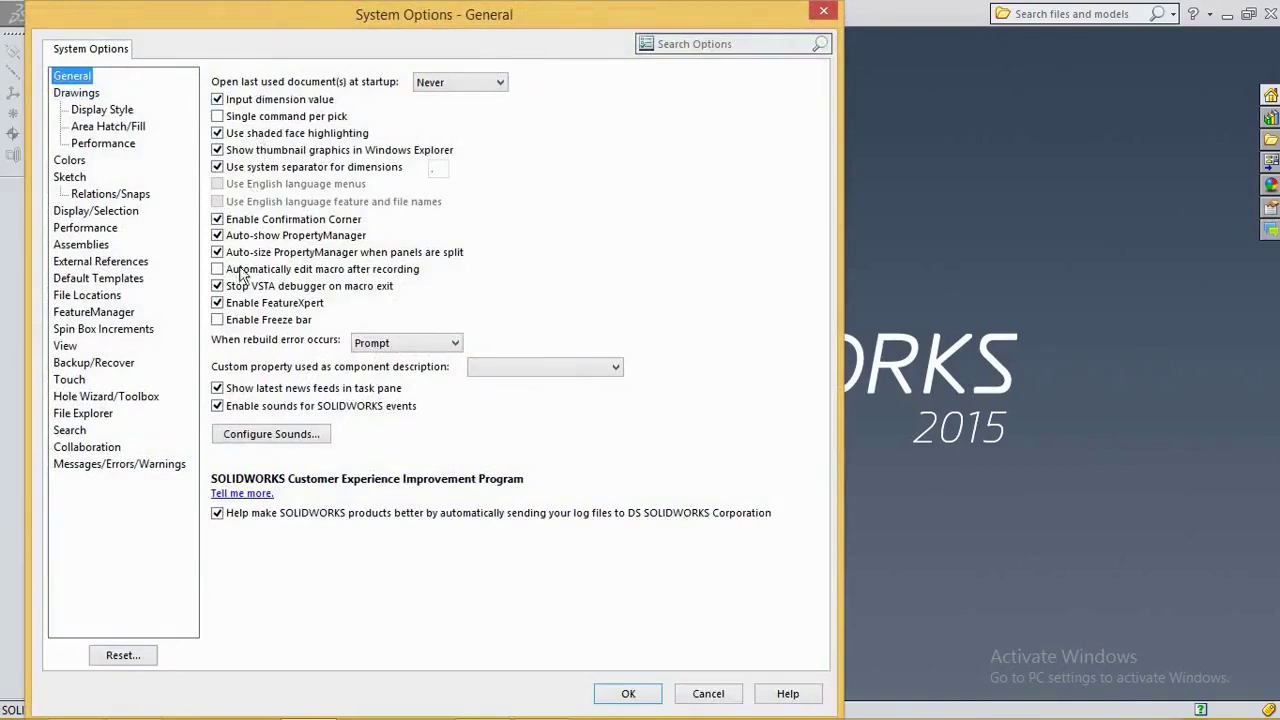
{"action": "left_click", "coordinate": [72, 95]}
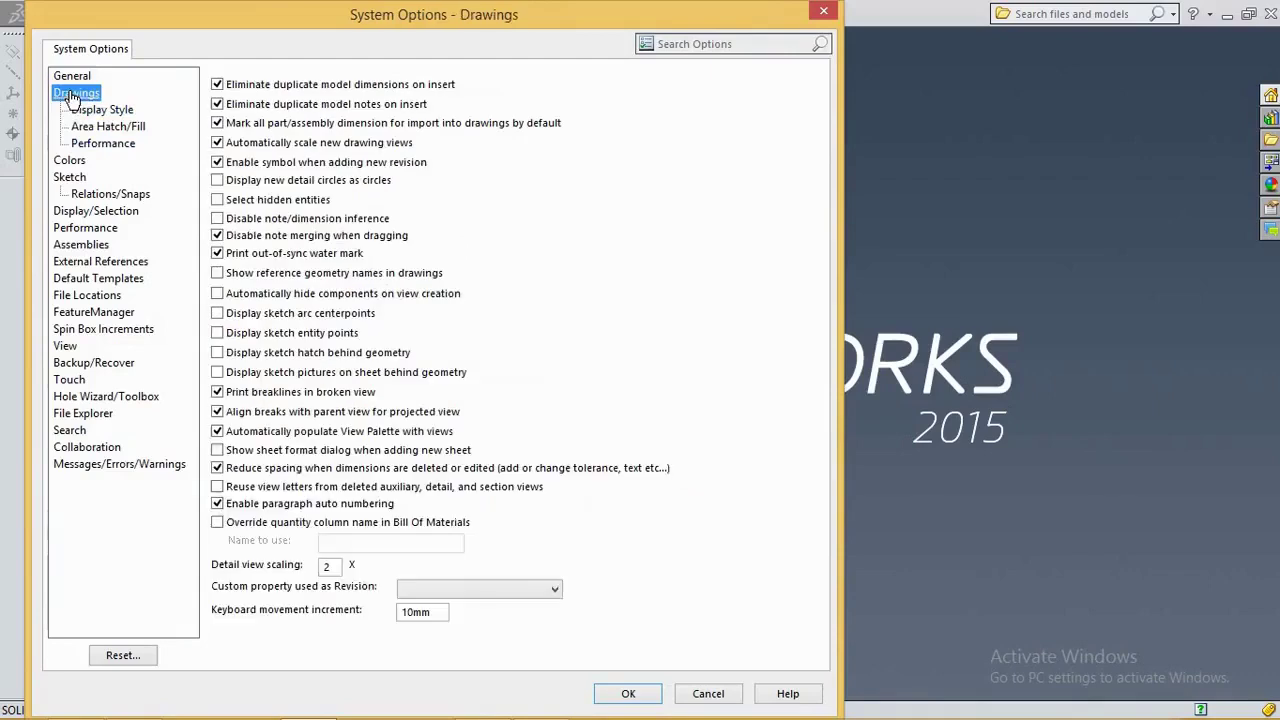
{"action": "left_click", "coordinate": [68, 162]}
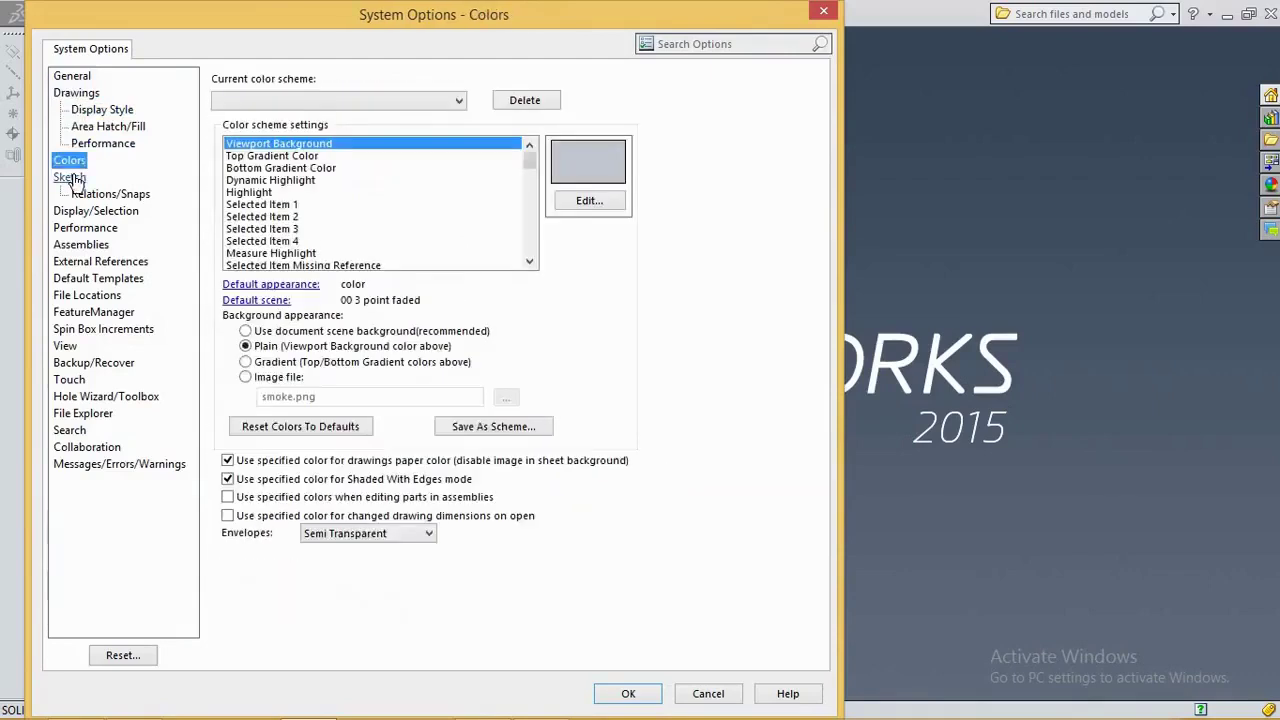
{"action": "left_click", "coordinate": [85, 228]}
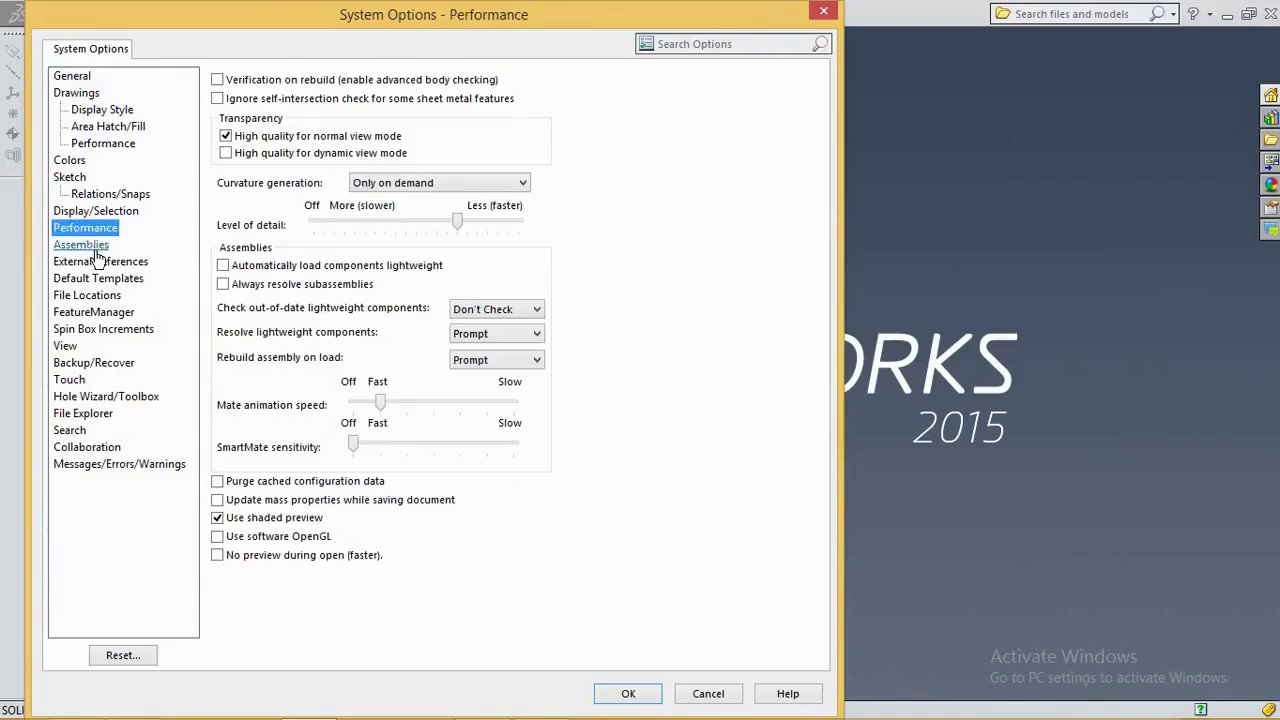
{"action": "left_click", "coordinate": [85, 245]}
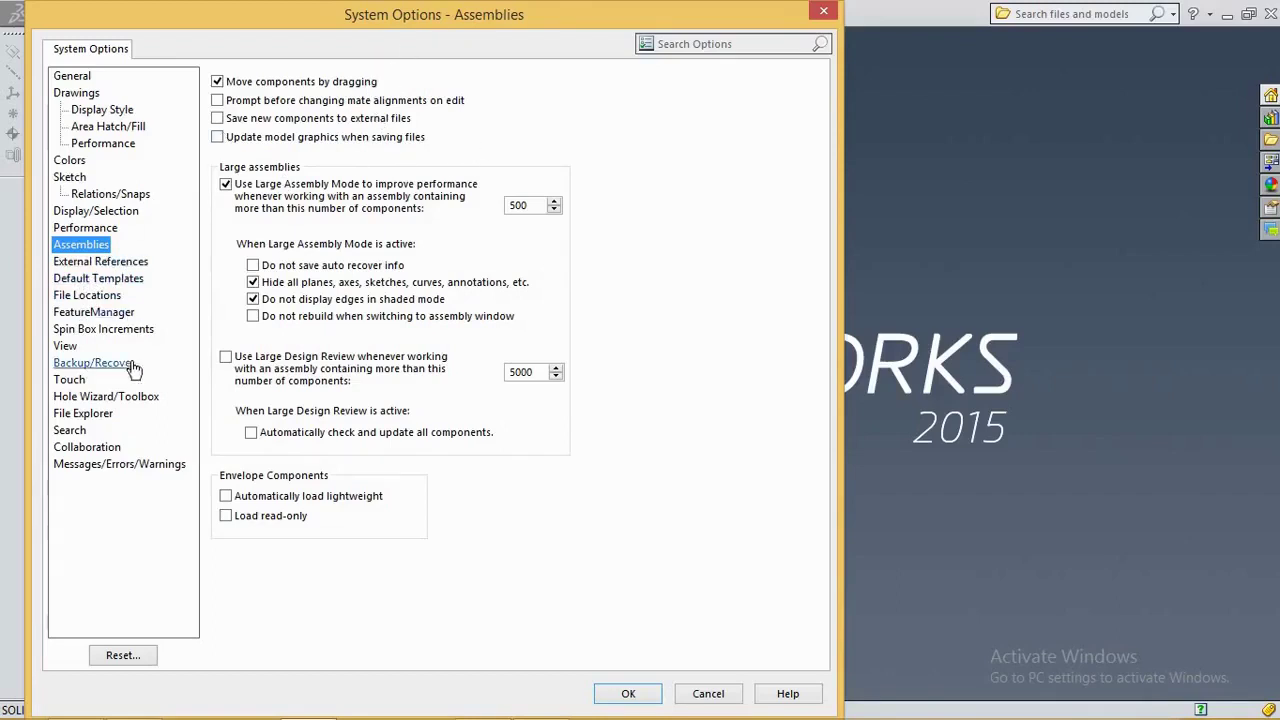
Review the Default Templates and File Locations pages, then close System Options with OK.
{"action": "left_click", "coordinate": [90, 278]}
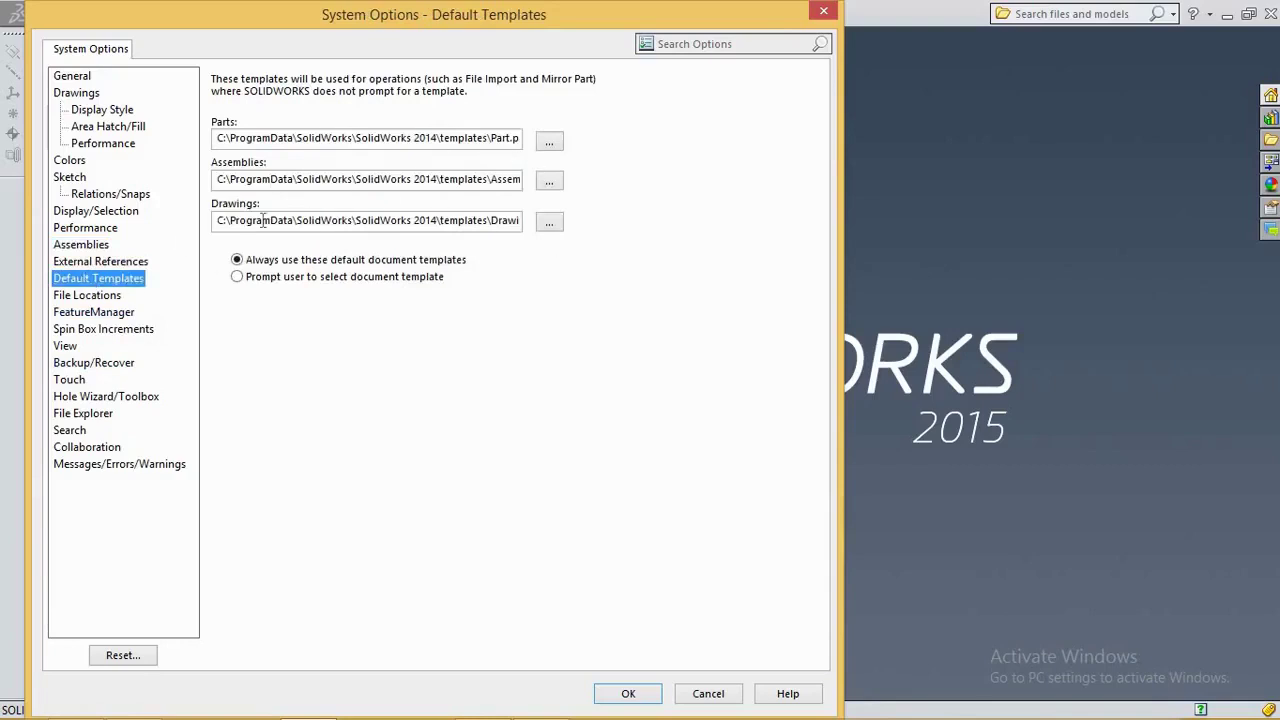
{"action": "left_click", "coordinate": [86, 296]}
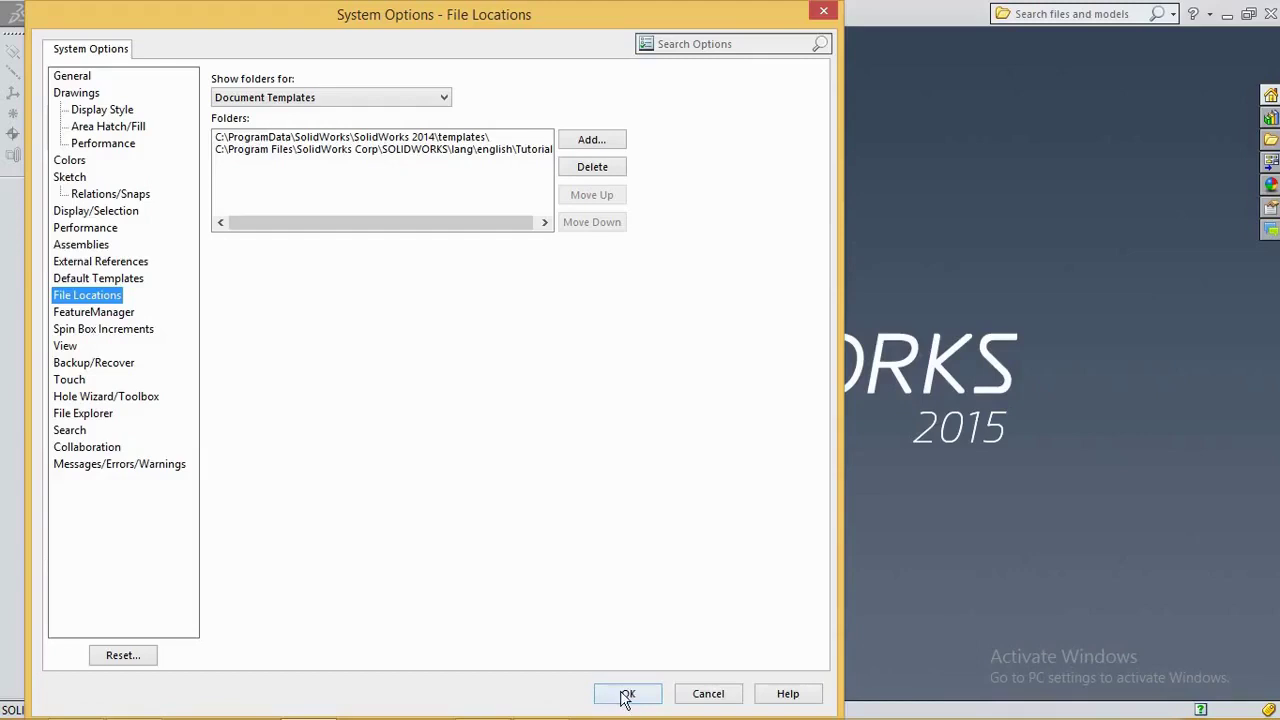
{"action": "left_click", "coordinate": [627, 700]}
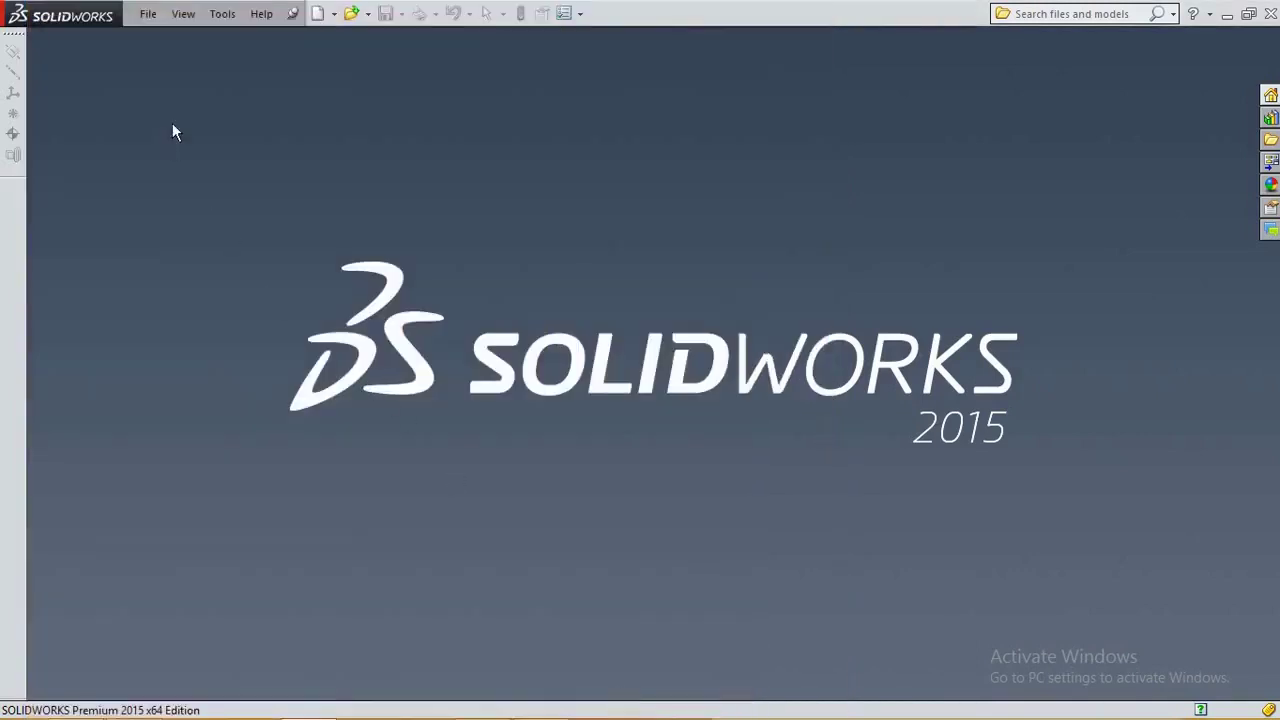